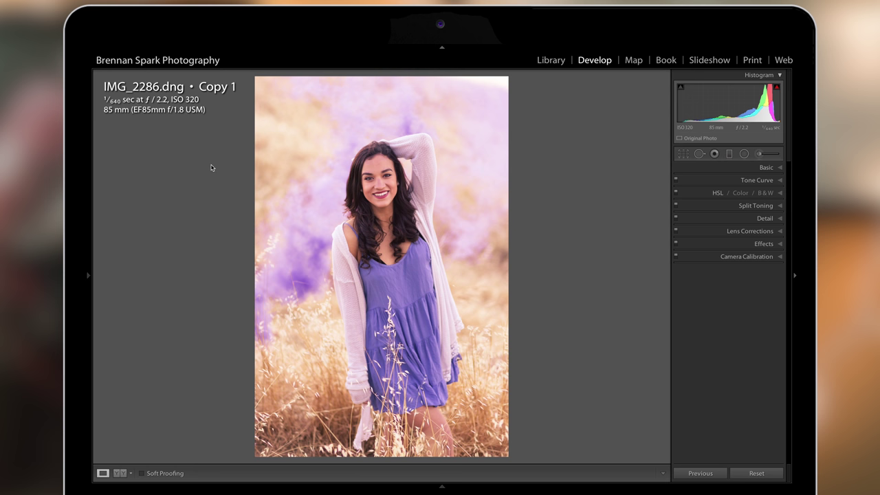
Switch to Copy 3 of IMG_2286.dng and set its white balance temperature to 6500 and contrast to +30
key("Right")
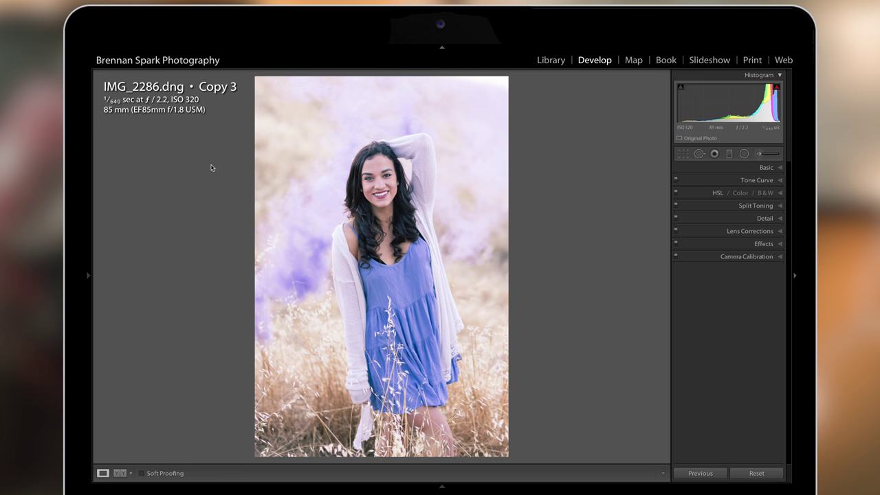
left_click(781, 168)
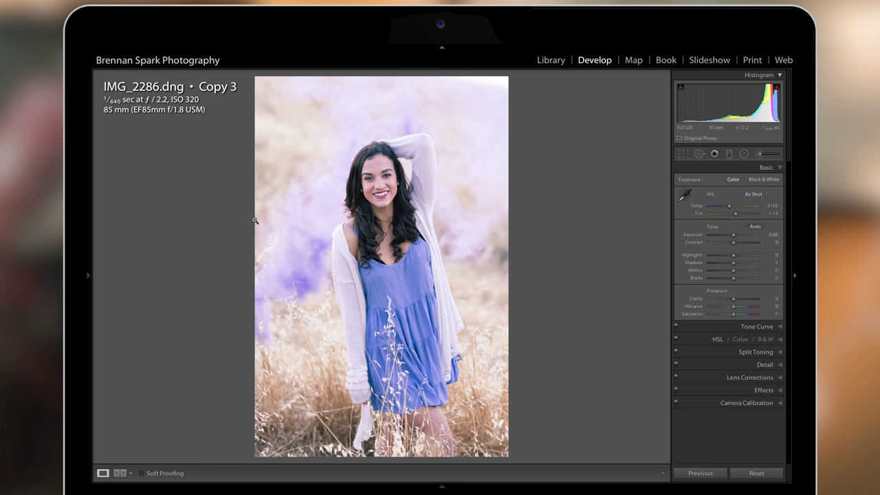
left_click(773, 205)
type("6")
key("Return")
left_click(776, 242)
type("30")
key("Return")
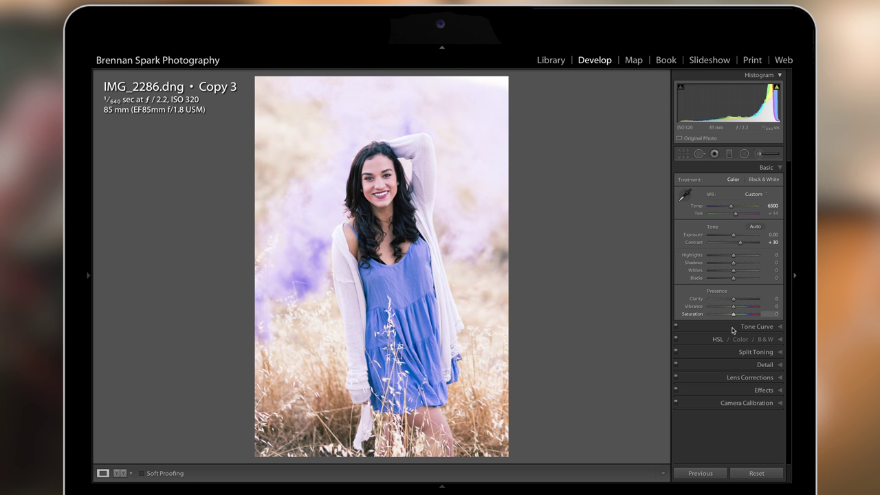
Add highlight, midtone and shadow points to the RGB tone curve, lower the highlight point, and slightly raise the shadow end and black point
left_click(780, 328)
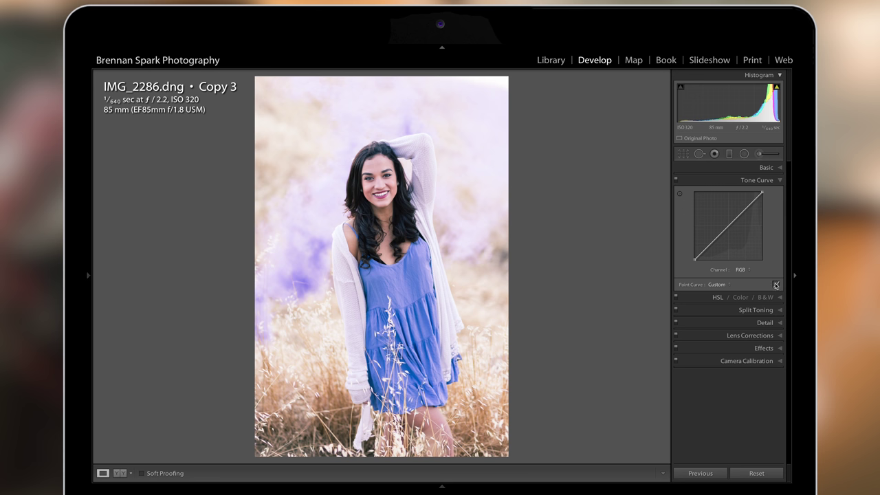
left_click(748, 206)
left_click(729, 225)
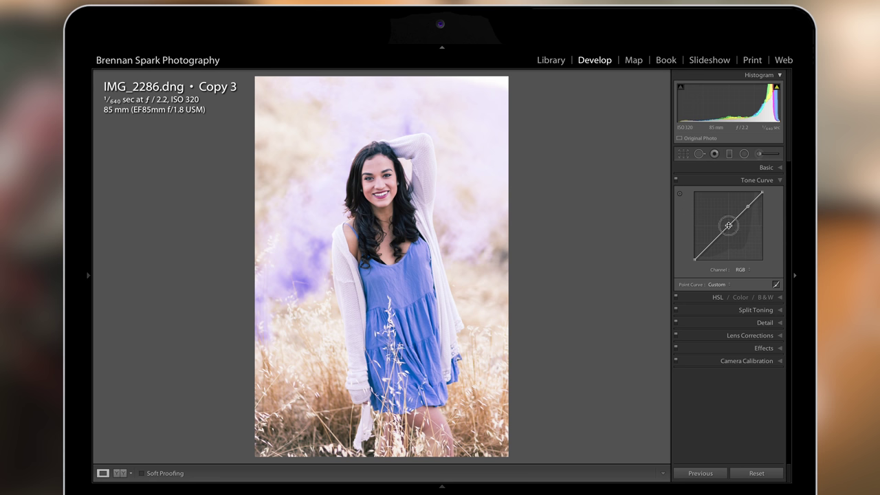
left_click(704, 251)
left_click(749, 207)
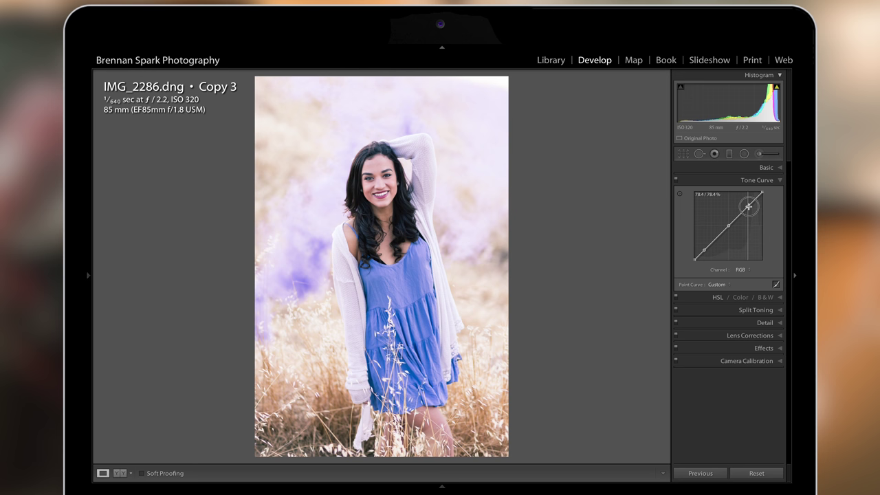
left_click_drag(749, 206, 745, 215)
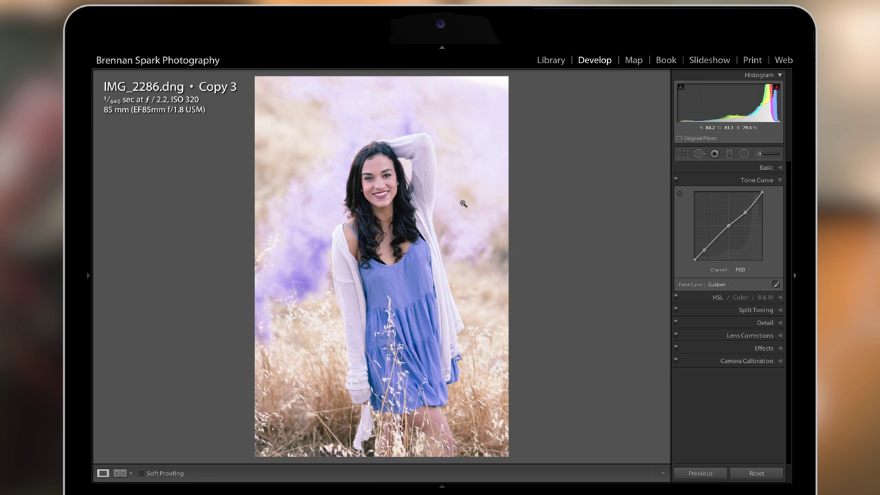
mouse_move(704, 250)
left_mouse_down()
mouse_move(711, 240)
mouse_move(694, 256)
left_mouse_up()
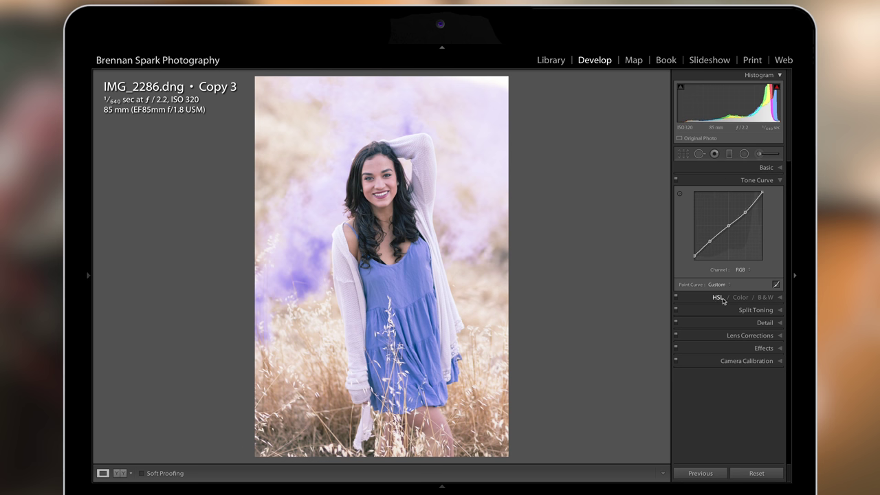
Adjust the purples in HSL with saturation +63, luminance -34 and a slightly raised hue
left_click(782, 300)
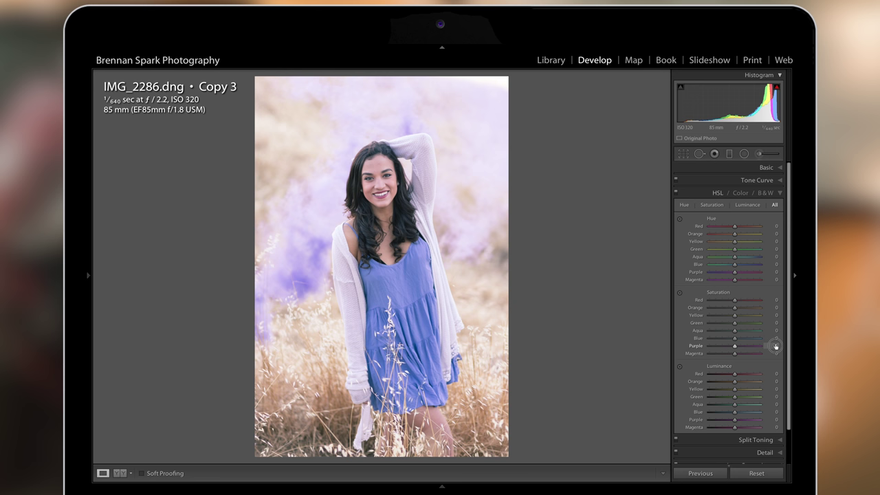
left_click_drag(736, 348, 750, 348)
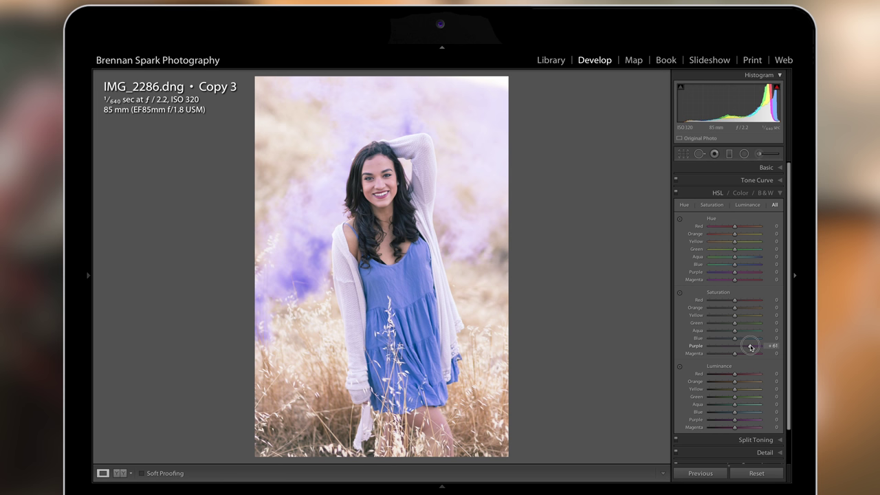
left_click_drag(751, 347, 751, 348)
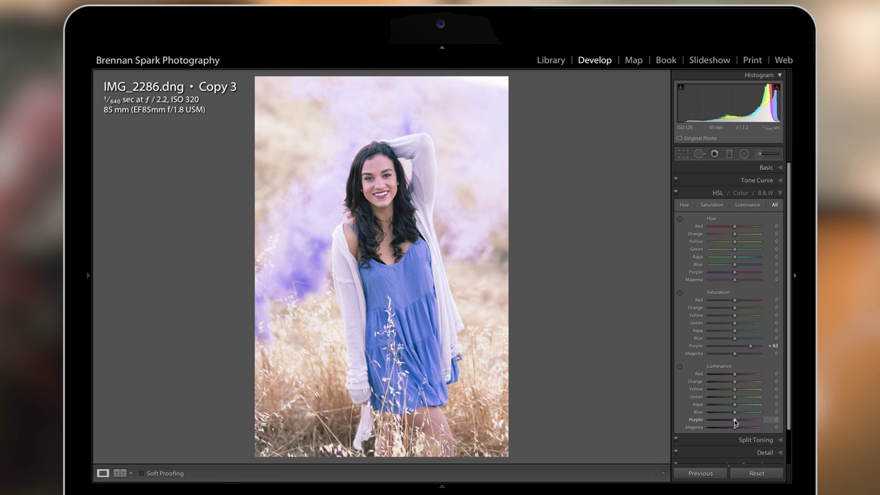
left_click_drag(735, 424, 726, 424)
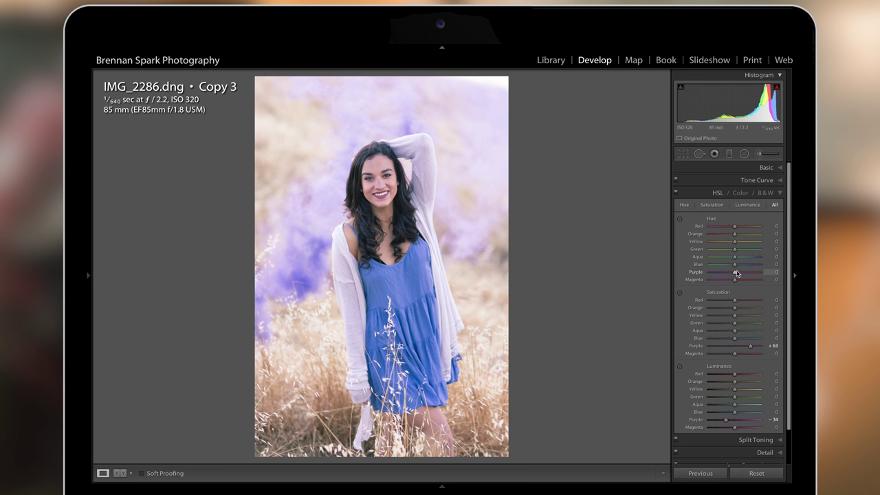
left_click_drag(735, 274, 740, 275)
left_click(780, 193)
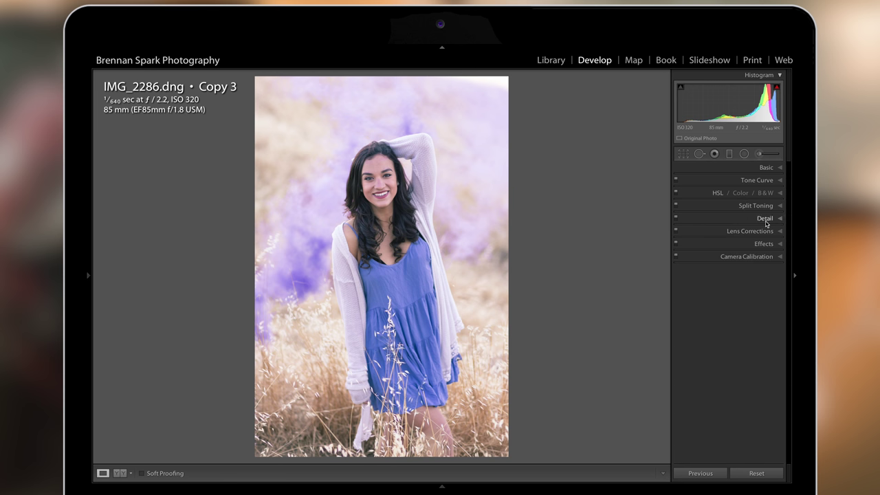
Split-tone the highlights with a warm yellow at hue 46 and saturation 35
left_click(781, 206)
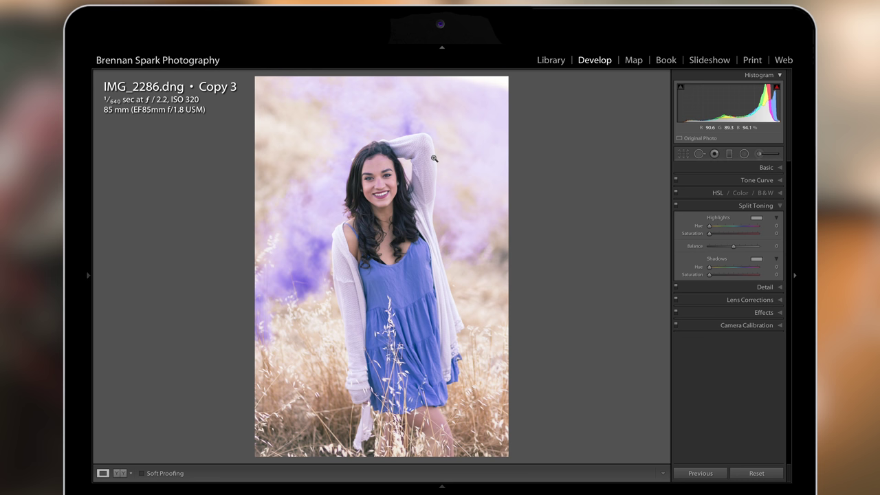
left_click(756, 219)
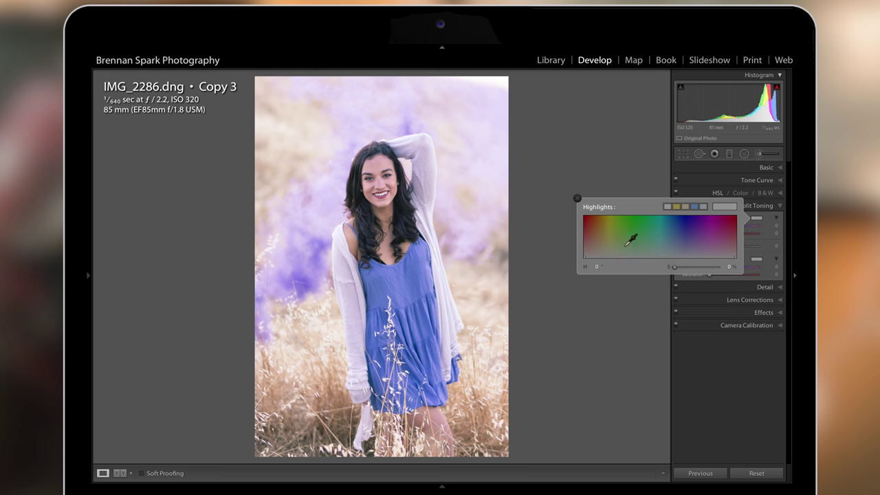
left_click(657, 236)
left_click_drag(658, 236, 603, 245)
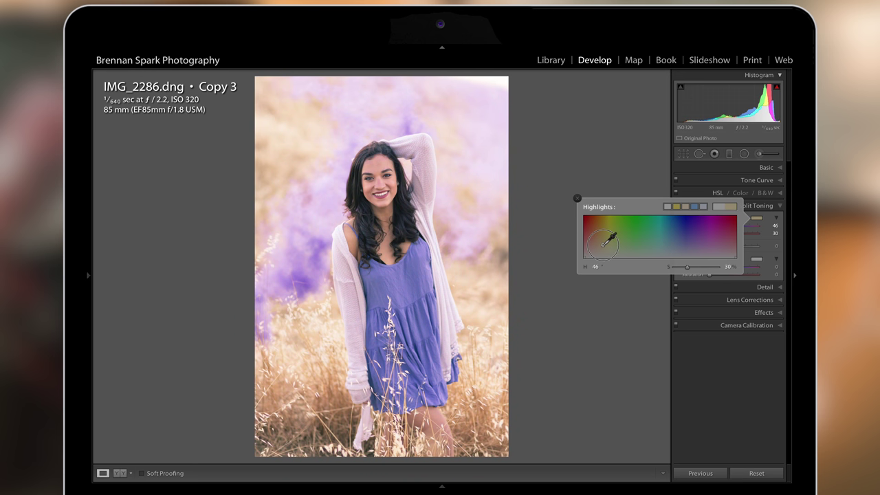
left_click_drag(604, 244, 604, 242)
left_click(578, 199)
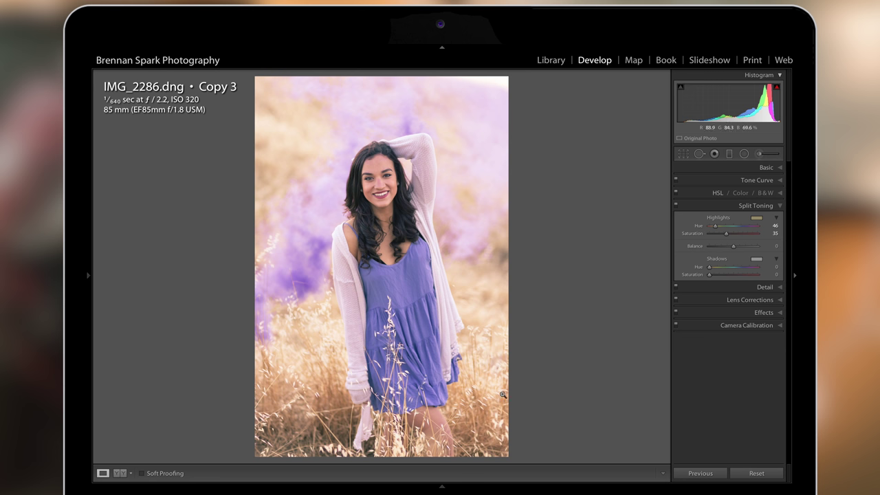
Split-tone the shadows with a soft red at hue 7 and saturation 21
left_click(757, 260)
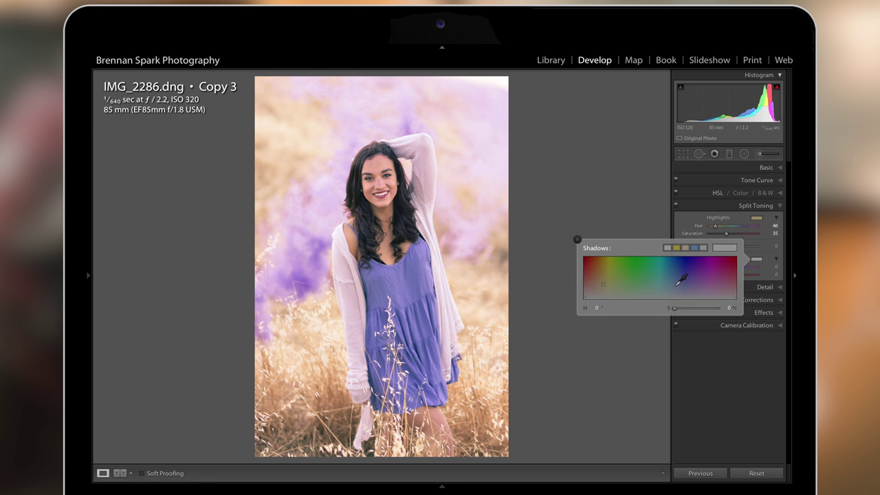
left_click_drag(703, 276, 588, 289)
left_click(578, 241)
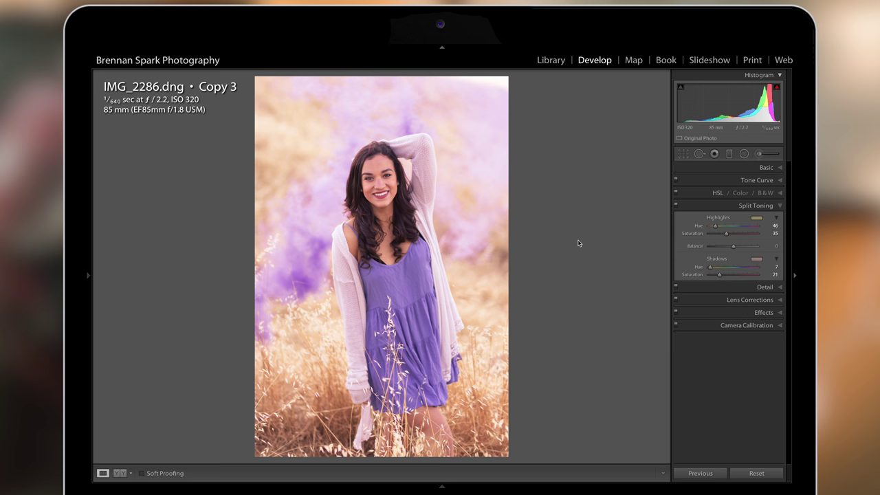